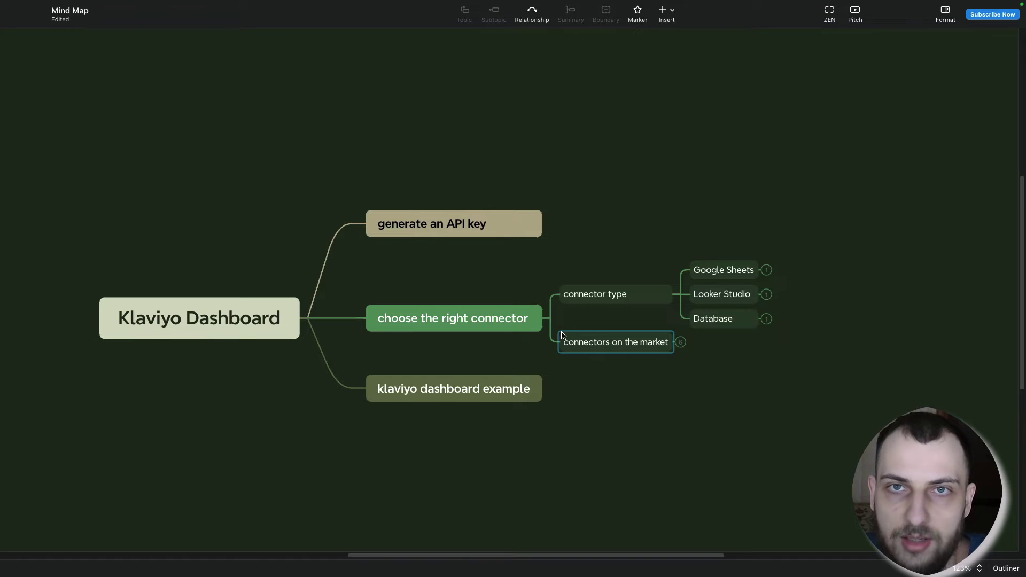
Step: Select the 'generate an API key' topic, then advance the Klaviyo screenshots to the API Keys one
left_click(259, 304)
left_click(344, 299)
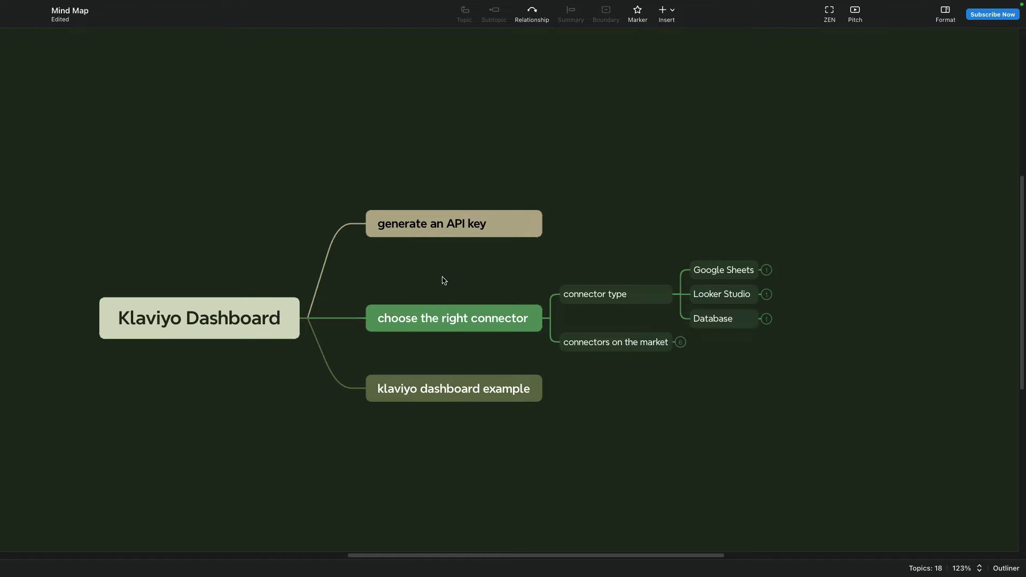
left_click(435, 226)
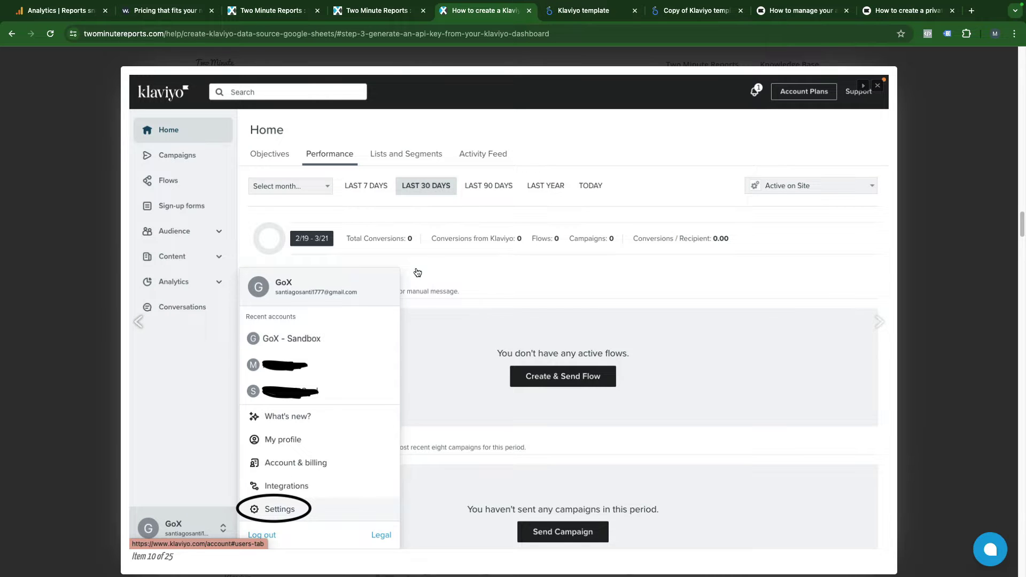
left_click(277, 505)
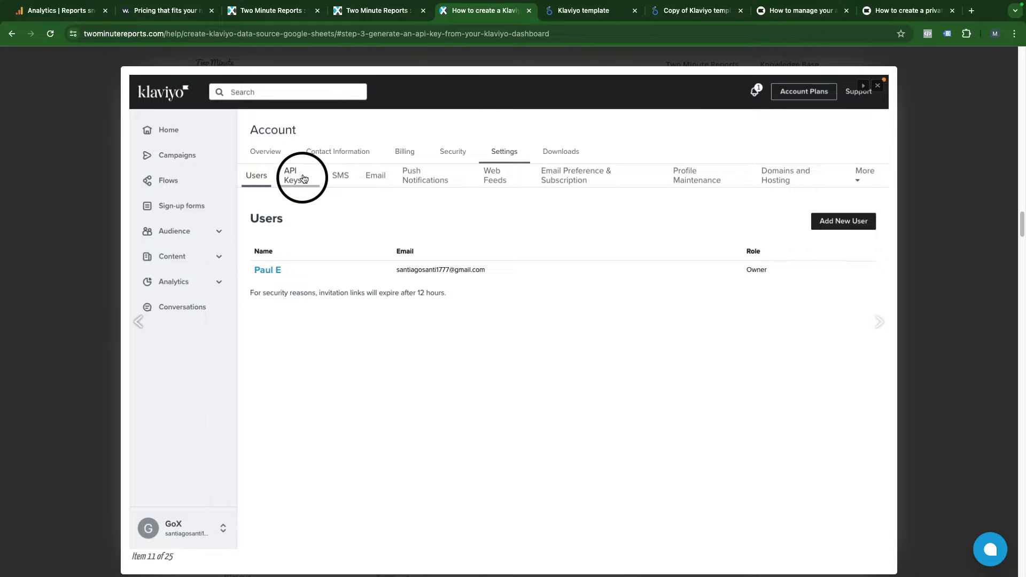
key("Right")
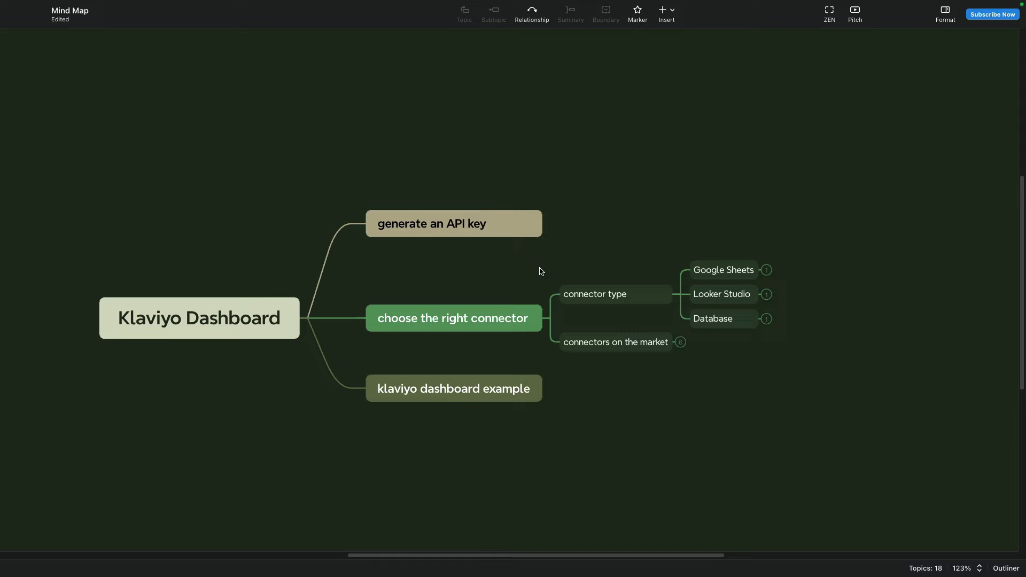
Step: Select 'connector type' and expand the Google Sheets note on GS reporting and automated Klaviyo pulls
left_click(610, 300)
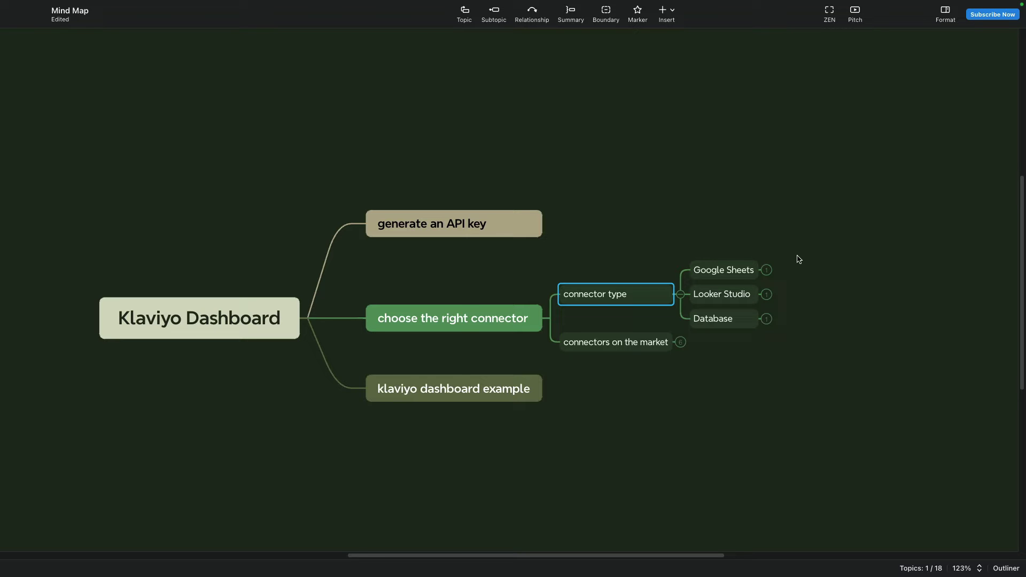
scroll(774, 263, "right", 4)
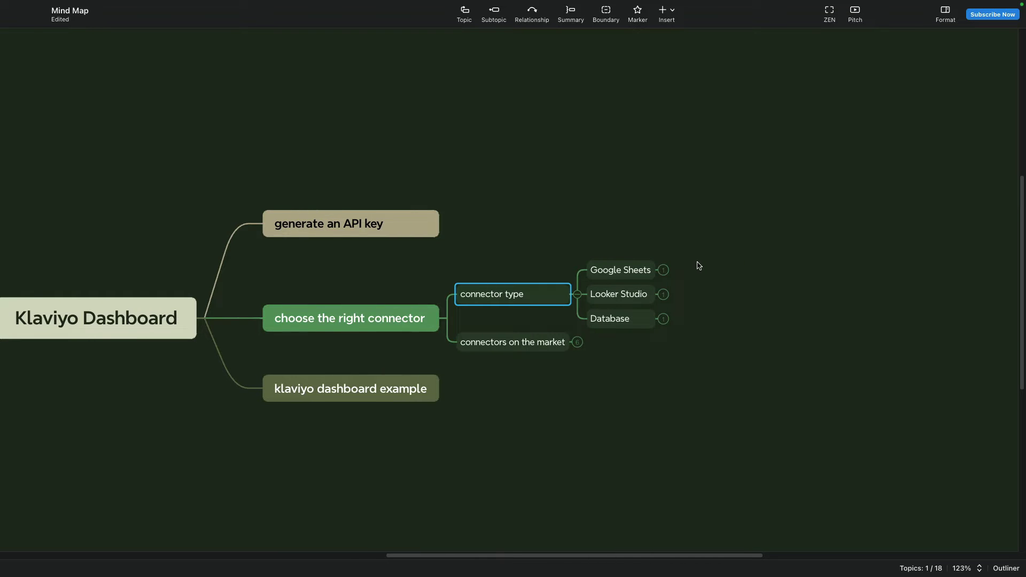
left_click(664, 271)
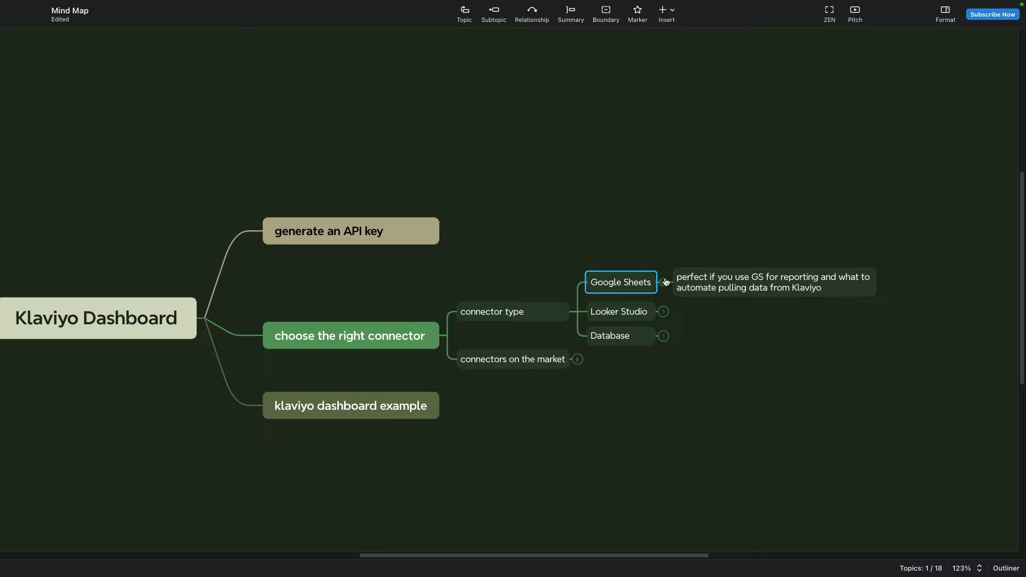
Step: Expand the Looker Studio and Database notes, then collapse the 'connector type' branch
left_click(664, 312)
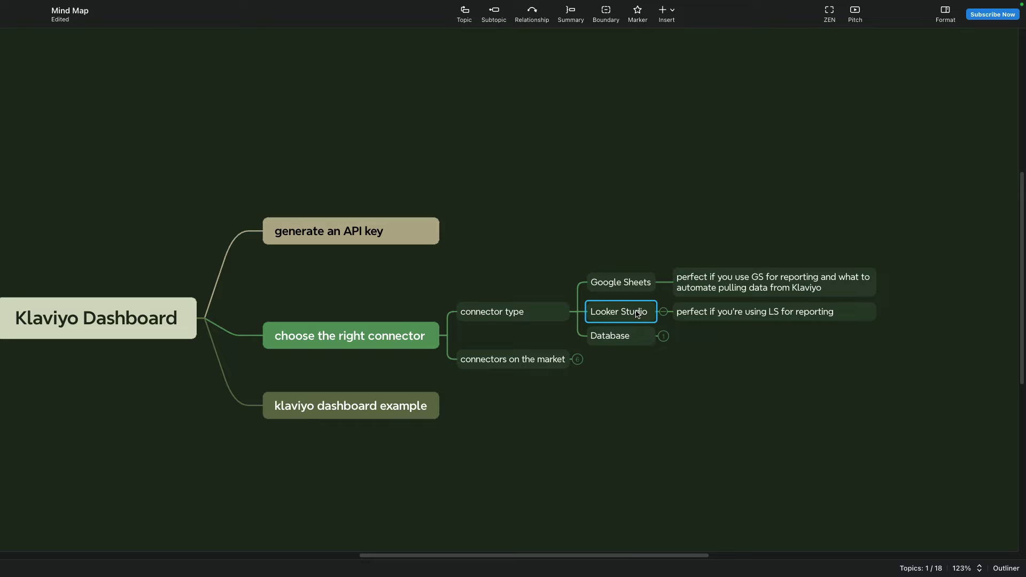
left_click(693, 315)
left_click(664, 340)
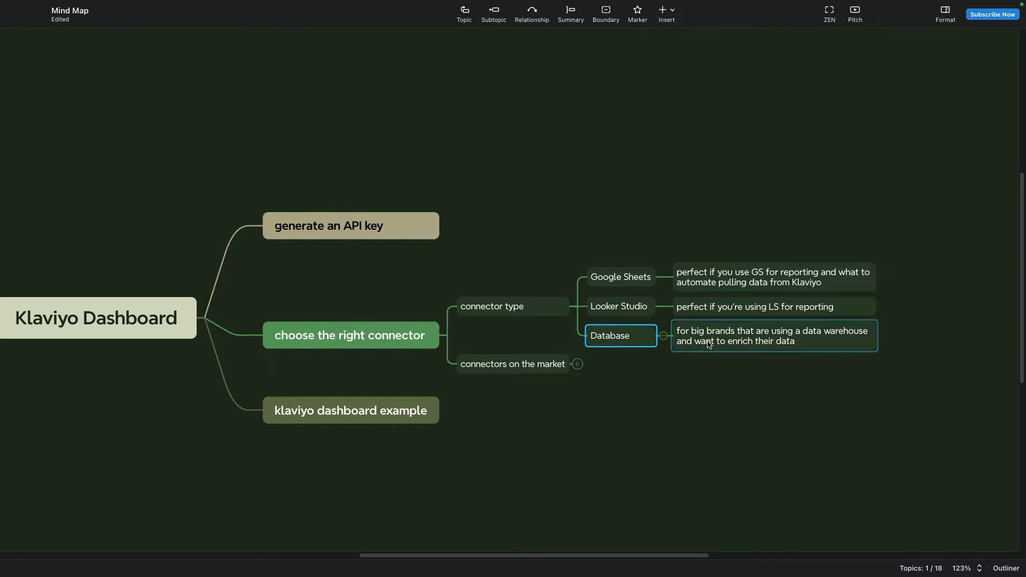
left_click(575, 308)
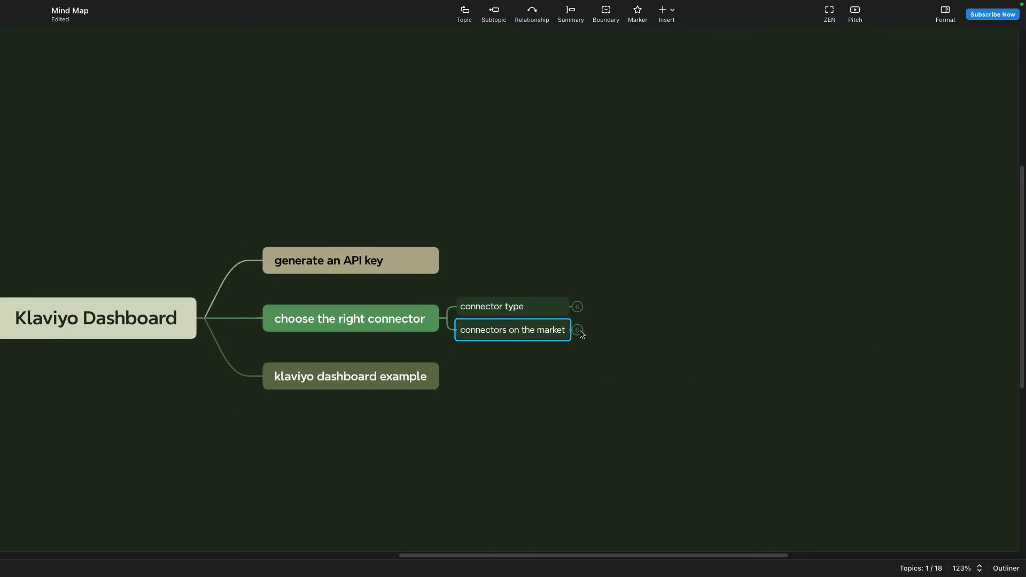
Step: Expand 'connectors on the market' and select the Supermetrics topic
left_click(578, 330)
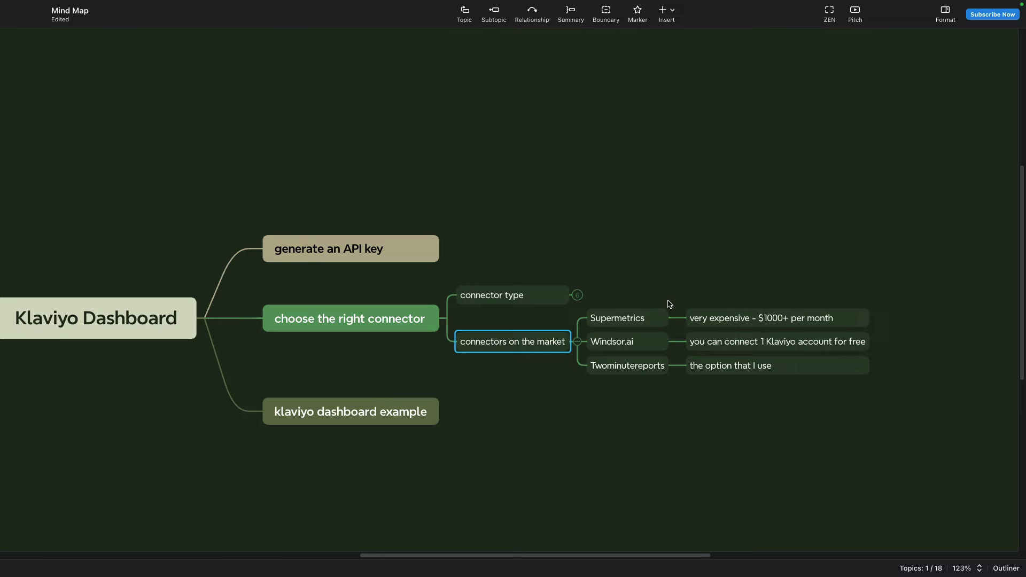
left_click(645, 317)
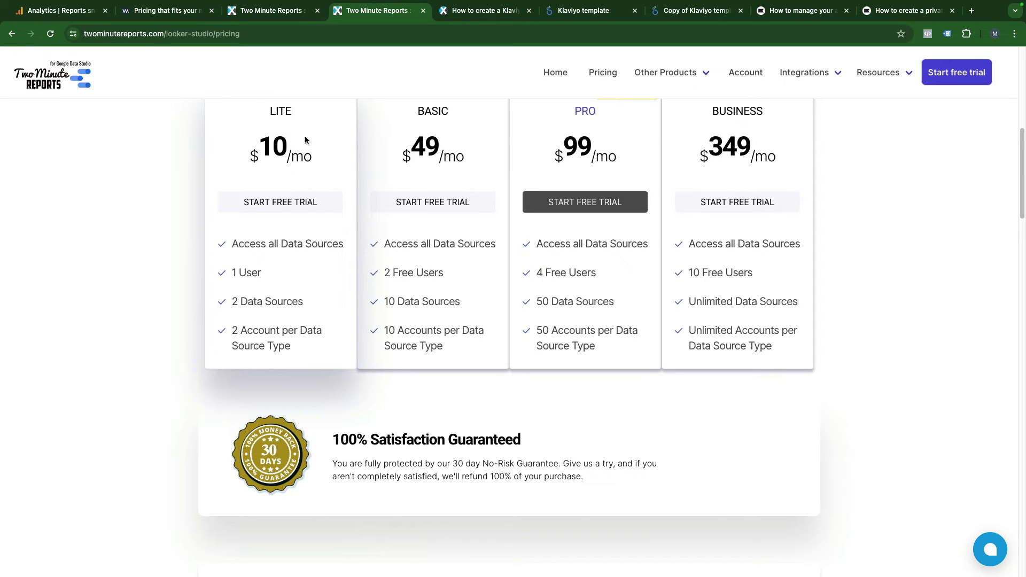
Step: Return to the Windsor.ai pricing page and check the accounts info on the Basic plan
left_click(161, 11)
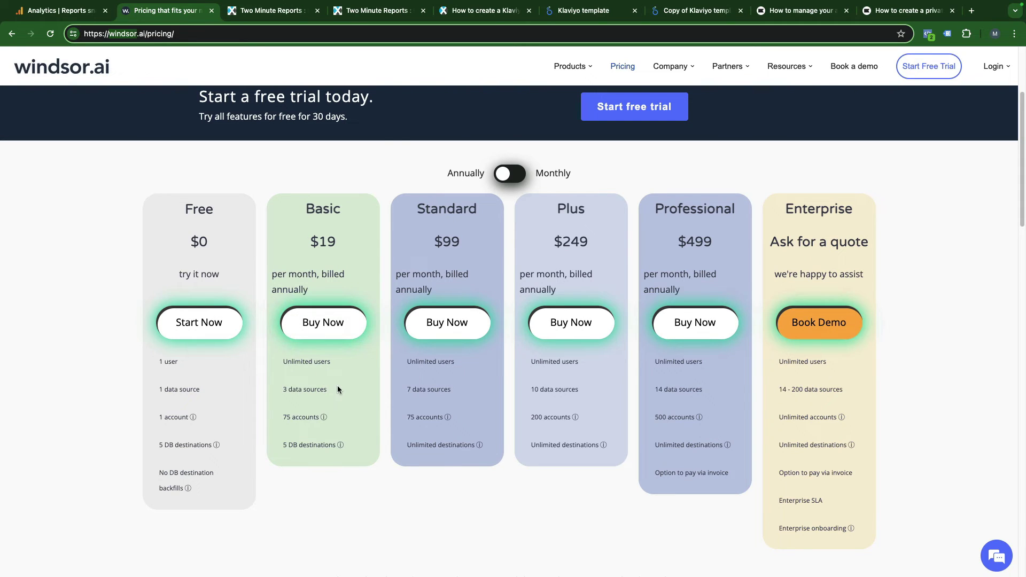
mouse_move(298, 425)
mouse_move(361, 428)
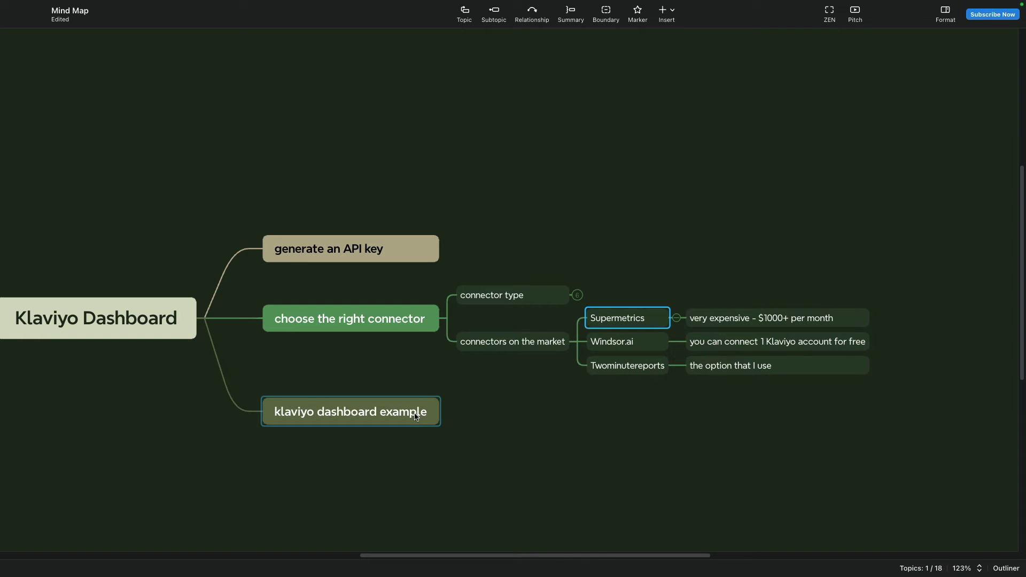
left_click(417, 416)
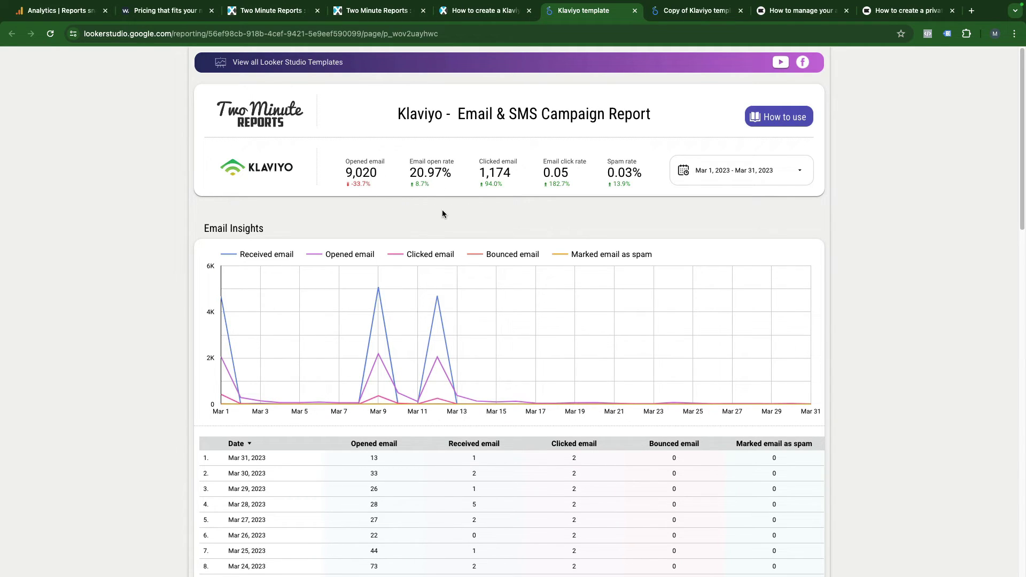
left_click(716, 171)
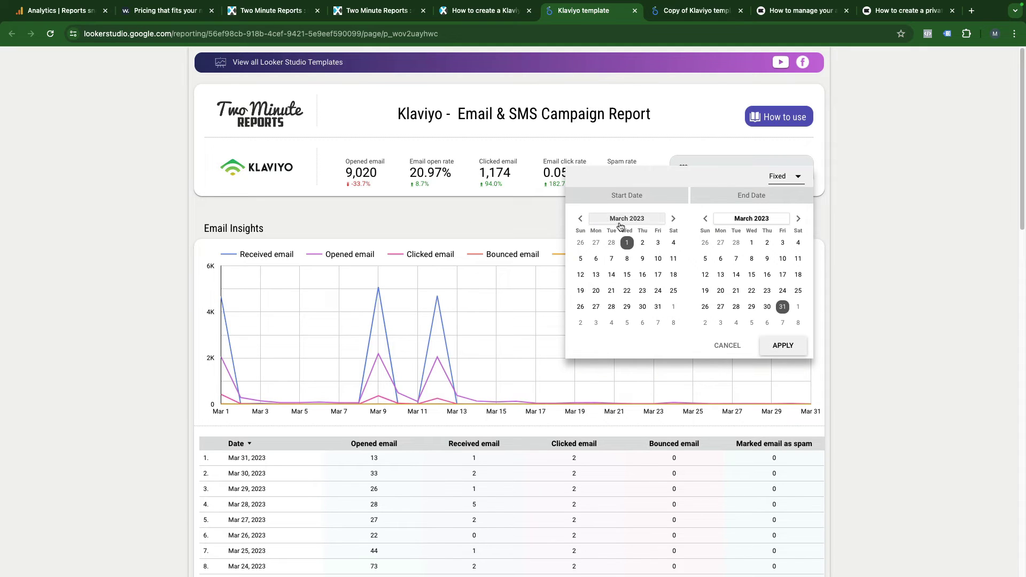
left_click(650, 144)
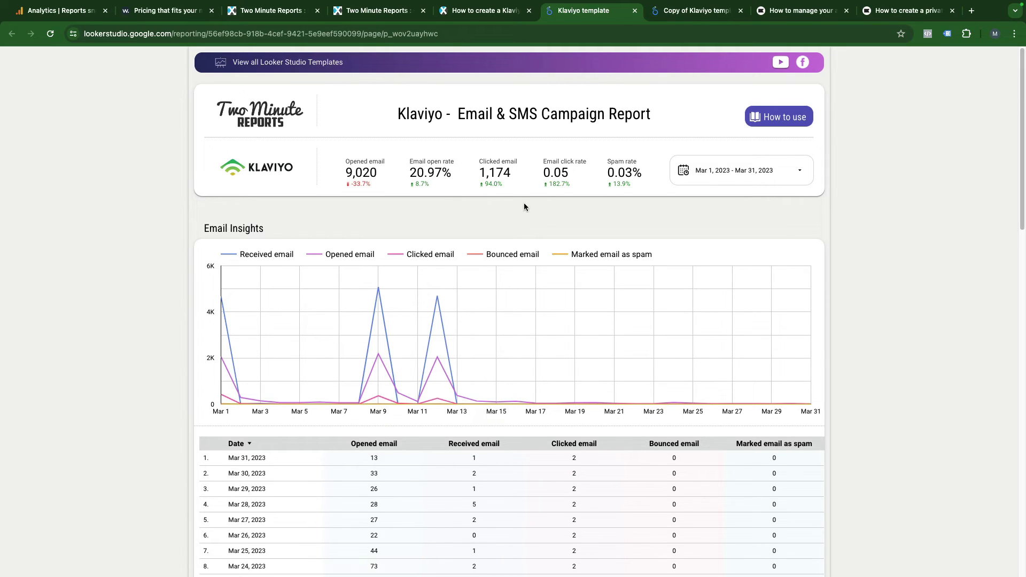
scroll(511, 205, "down", 1)
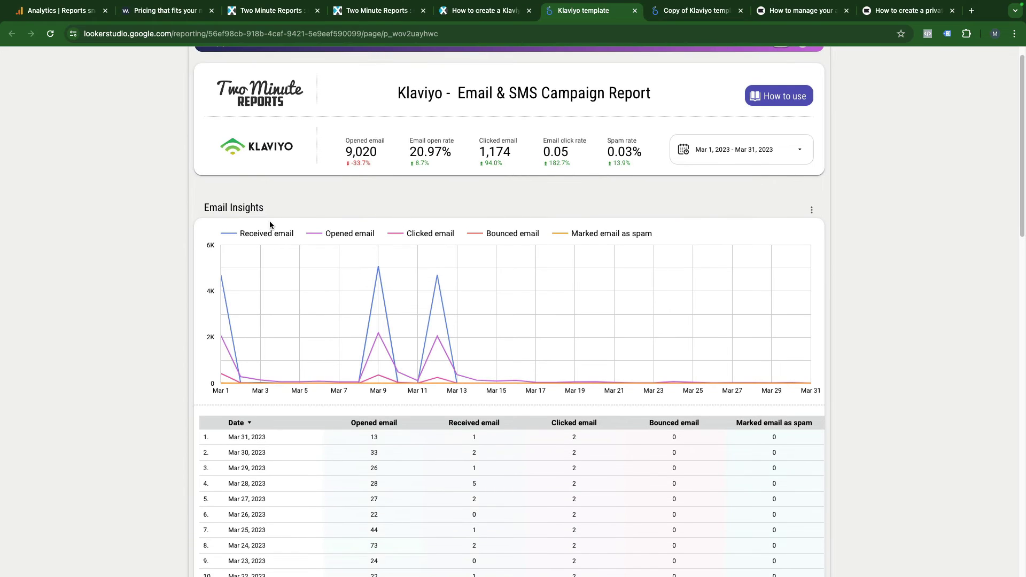
scroll(270, 225, "down", 1)
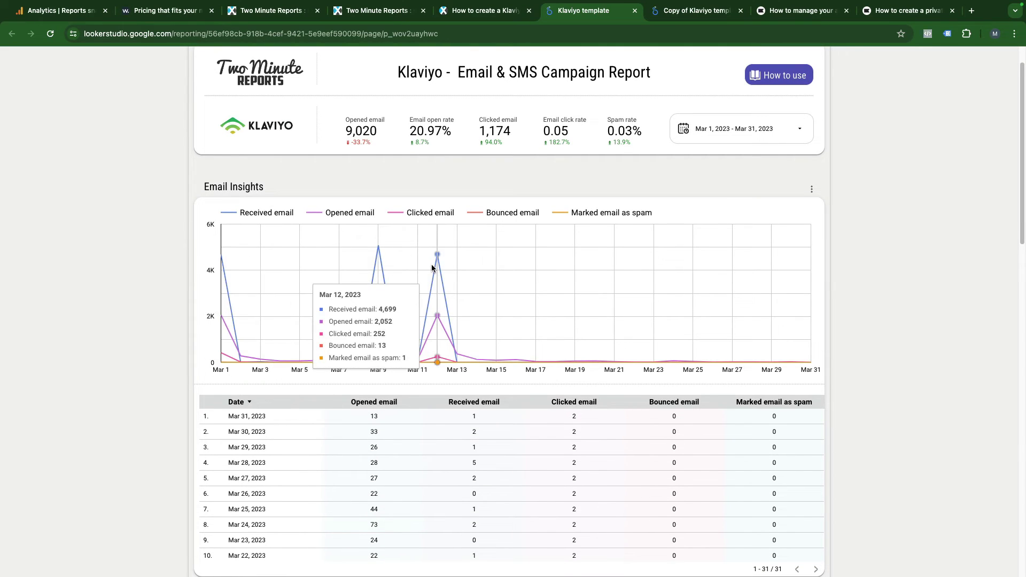
scroll(526, 294, "down", 2)
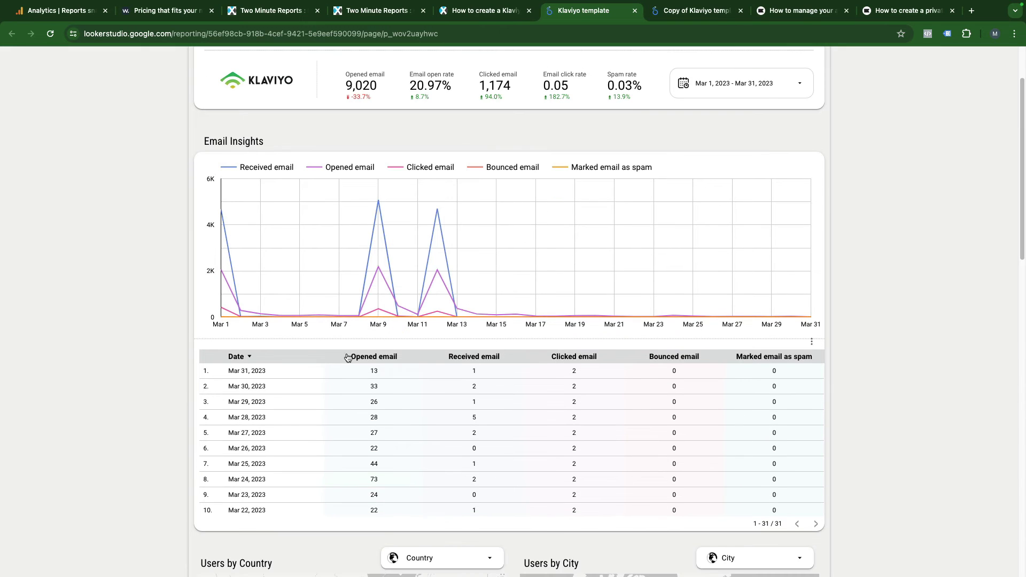
scroll(310, 355, "down", 1)
scroll(389, 341, "down", 3)
scroll(827, 367, "down", 4)
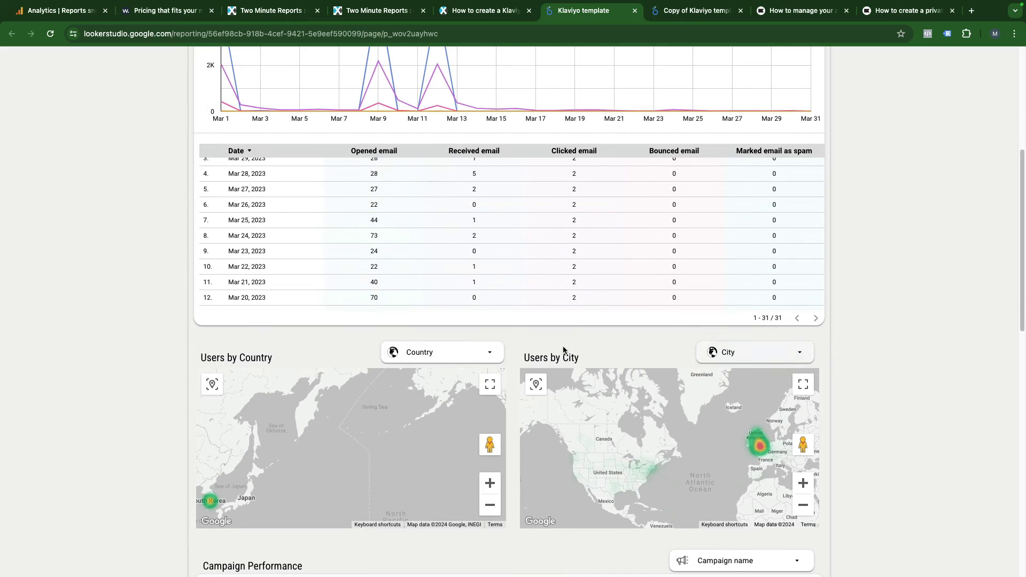
scroll(291, 348, "down", 1)
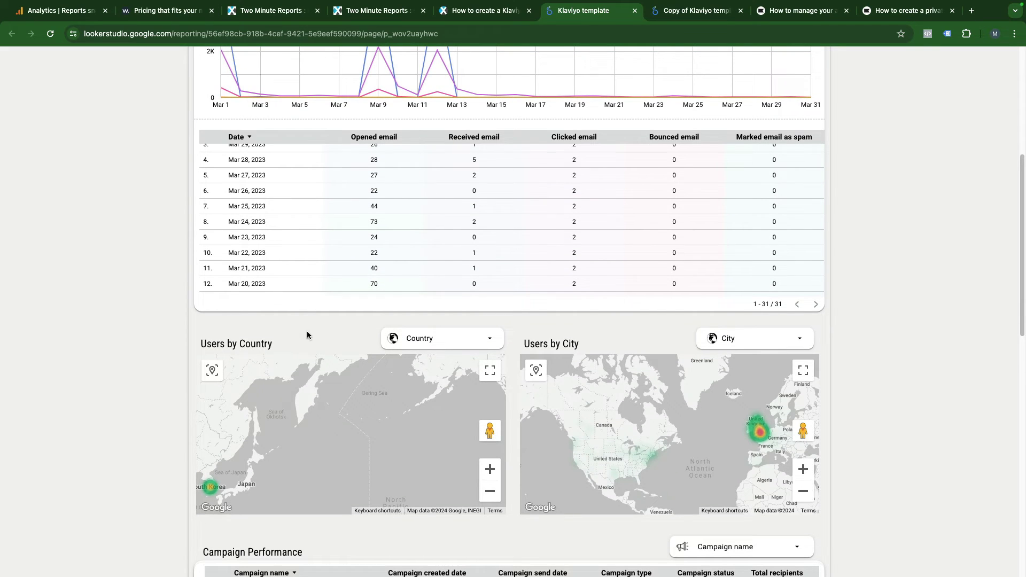
left_click(440, 338)
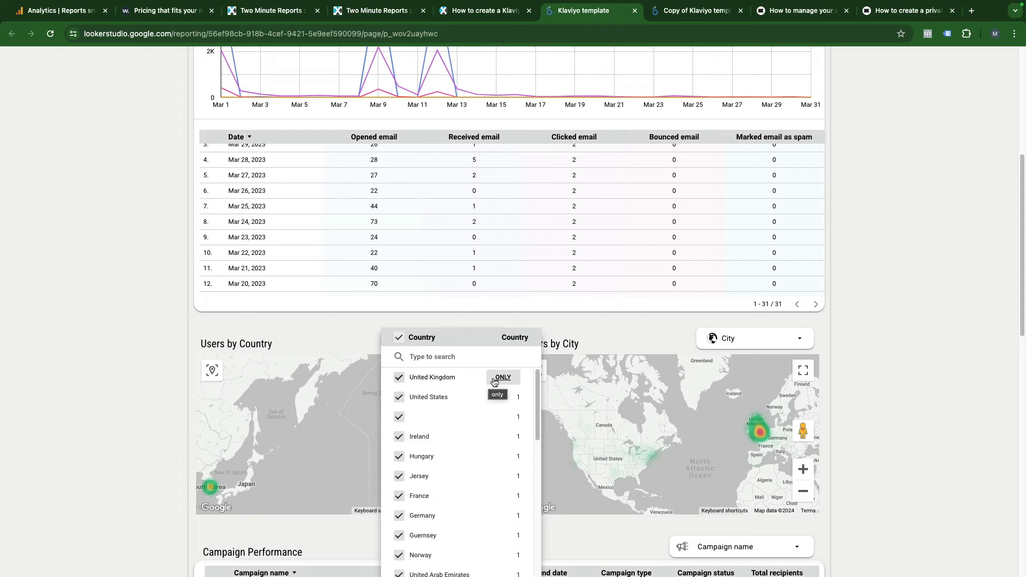
left_click(626, 327)
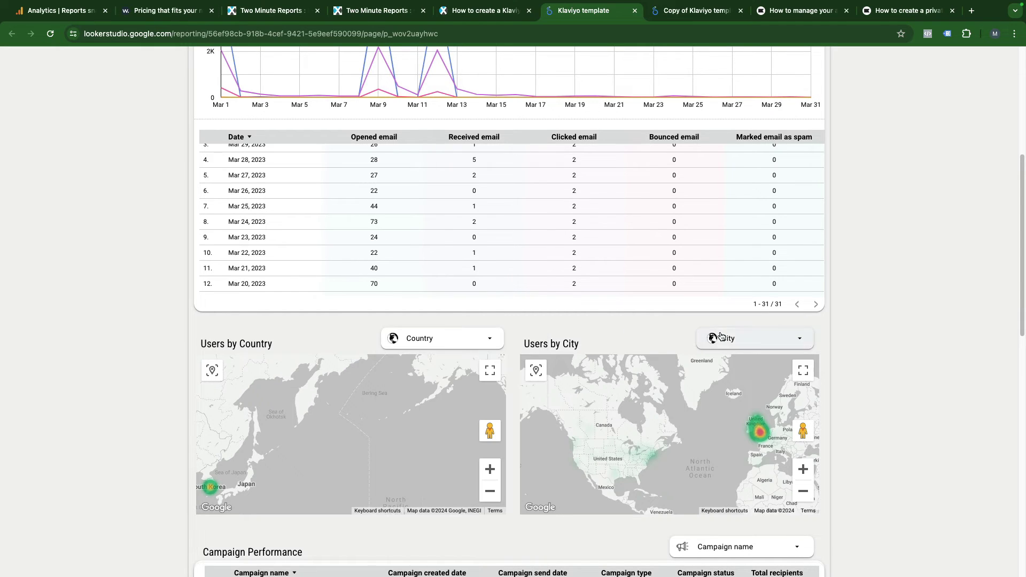
scroll(740, 341, "down", 3)
scroll(462, 369, "down", 3)
scroll(281, 350, "down", 2)
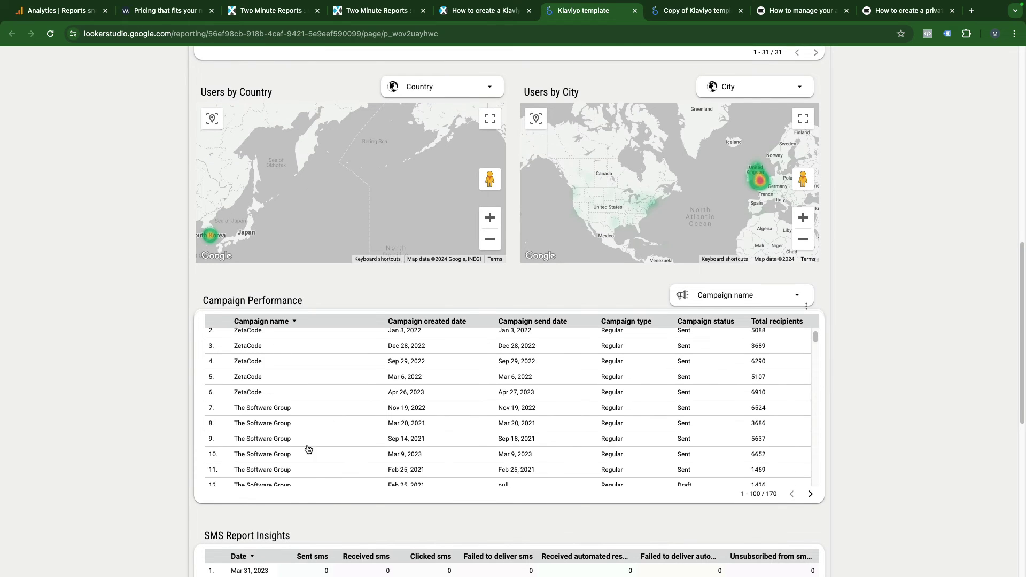
scroll(332, 511, "down", 1)
scroll(332, 511, "down", 3)
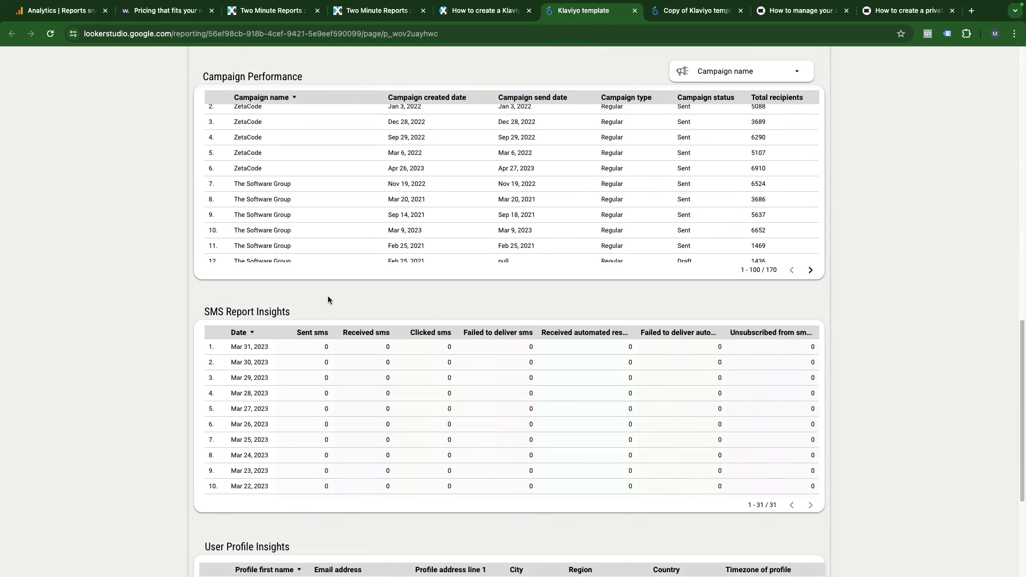
scroll(328, 296, "down", 2)
scroll(316, 393, "down", 2)
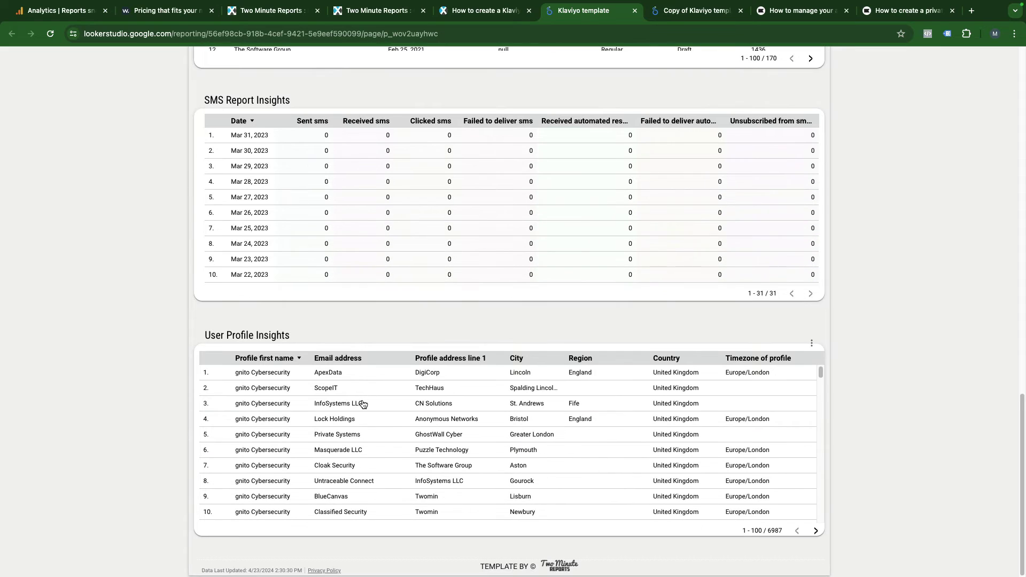
scroll(358, 402, "down", 2)
scroll(362, 400, "down", 1)
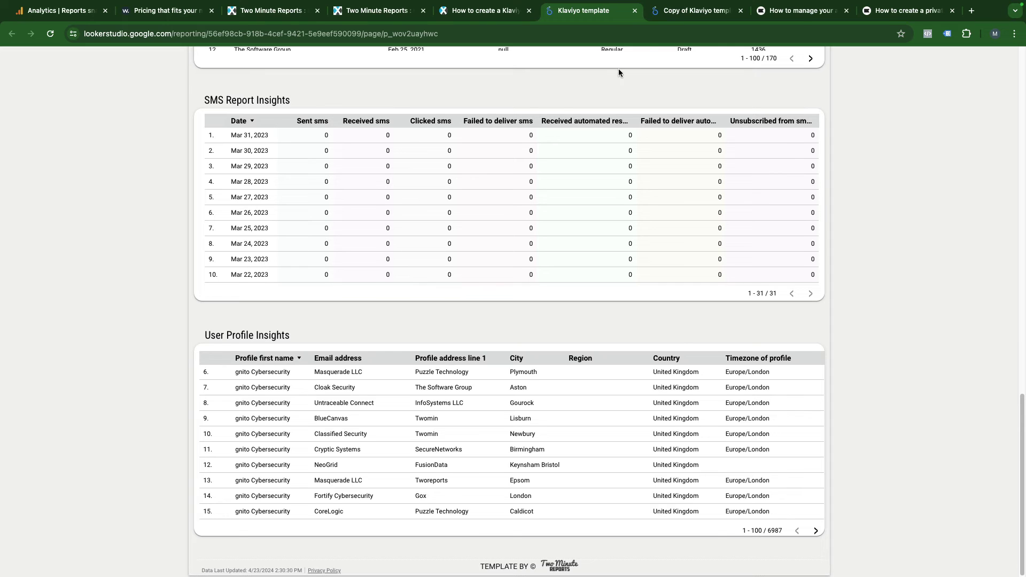
Step: Duplicate the Opened email scorecard and set its metric to Shopify fulfilled order (value), 3,846.73
left_click(679, 13)
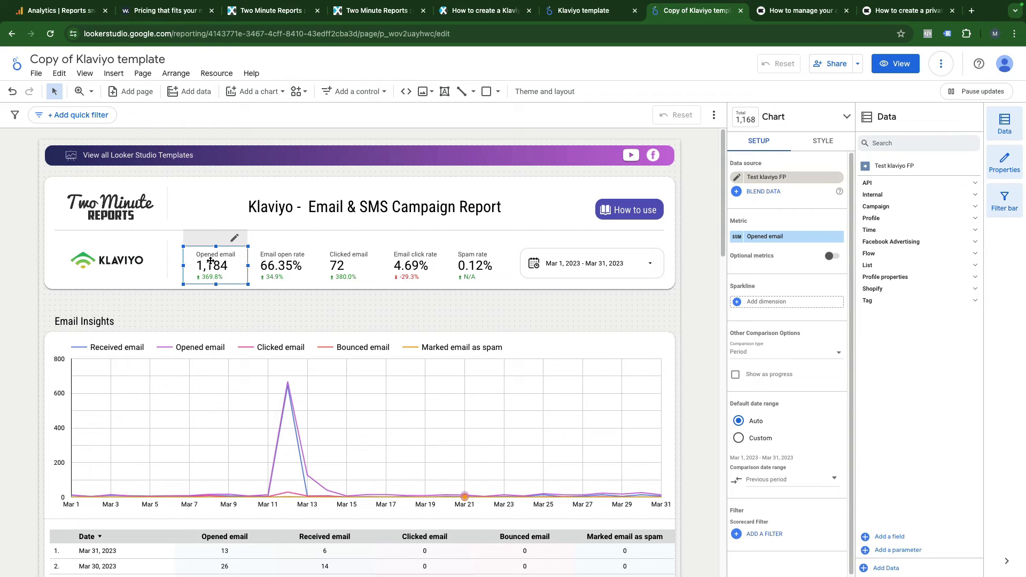
key("ctrl+d")
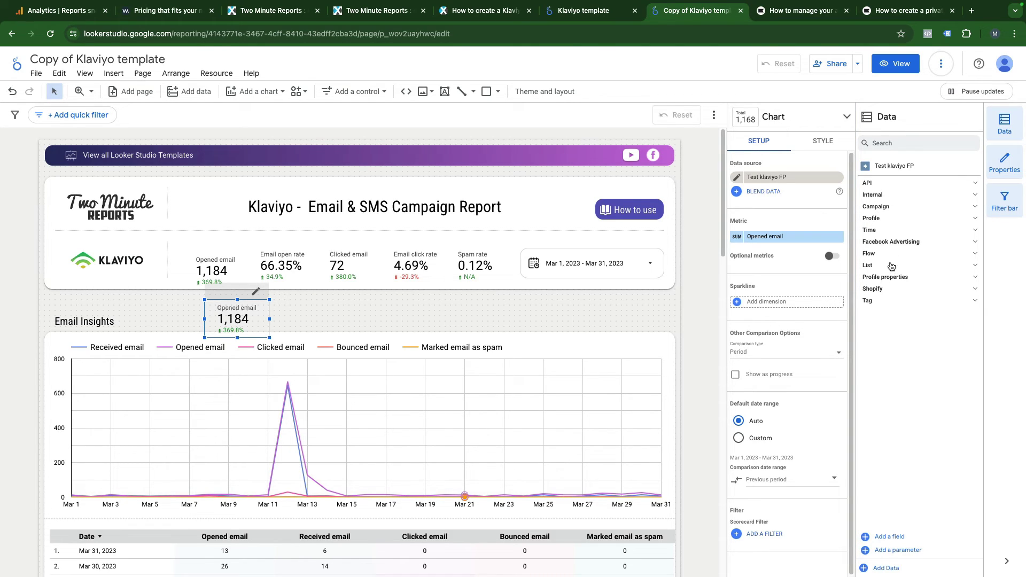
left_click(891, 290)
scroll(926, 406, "down", 1)
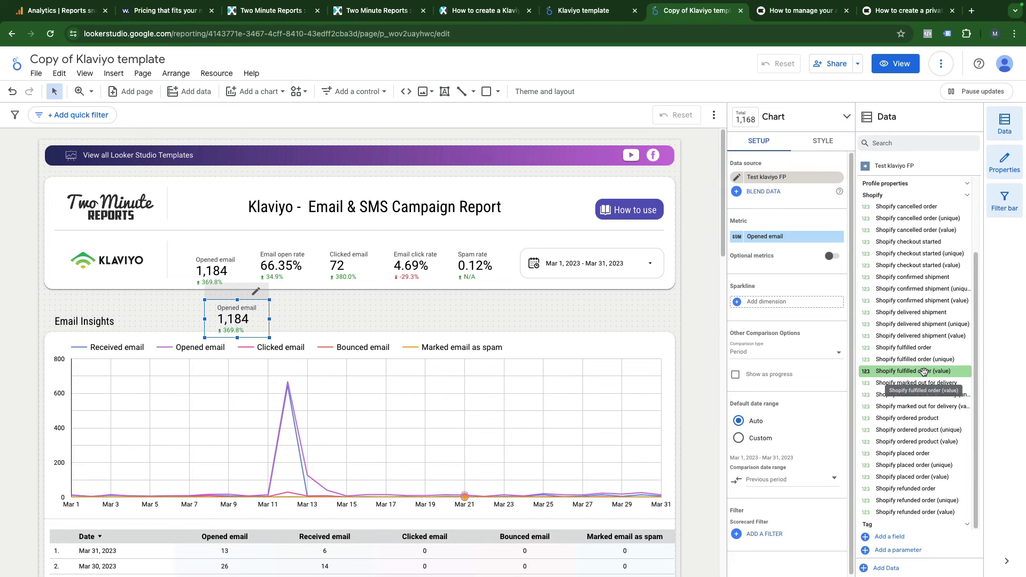
left_click_drag(924, 372, 794, 236)
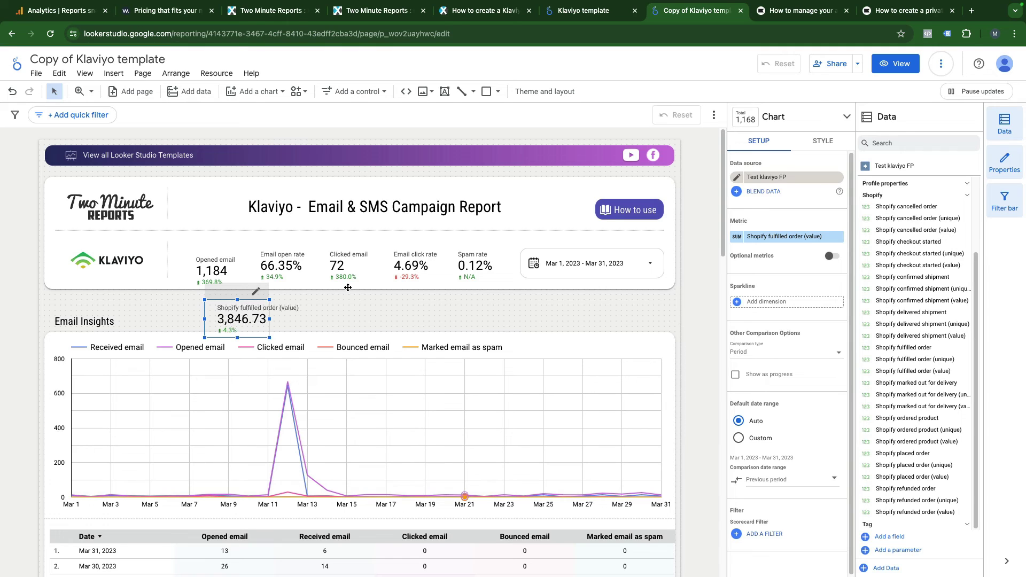
left_click_drag(232, 322, 237, 318)
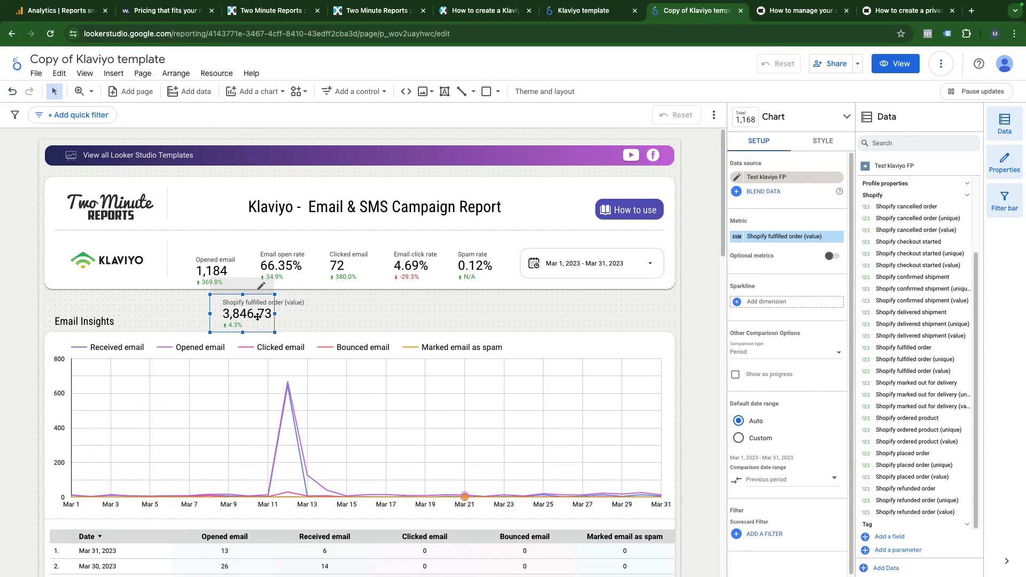
scroll(331, 324, "down", 1)
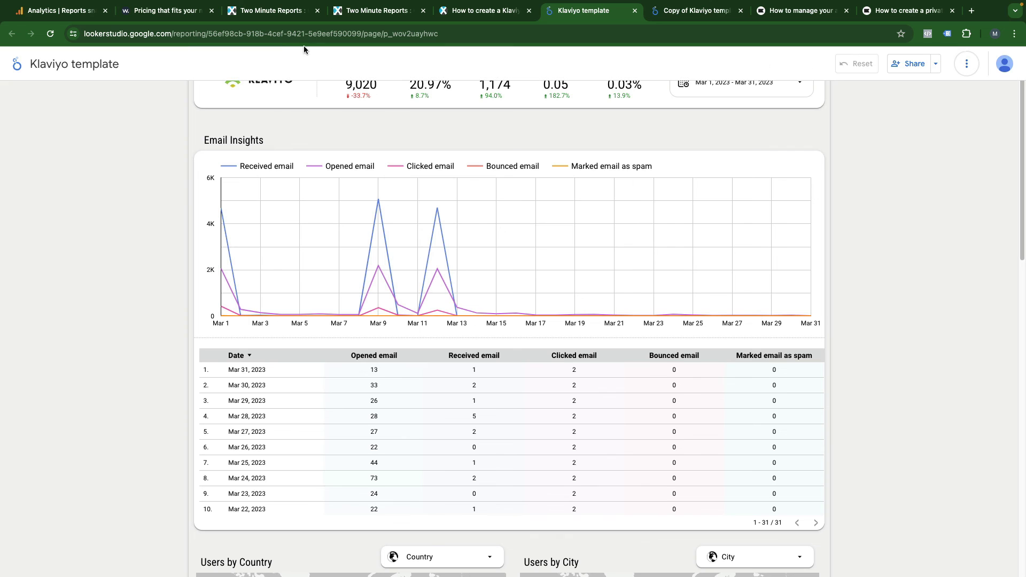
Step: Start the Windsor.ai Free plan from its pricing card to reach data-source onboarding
key("ctrl+2")
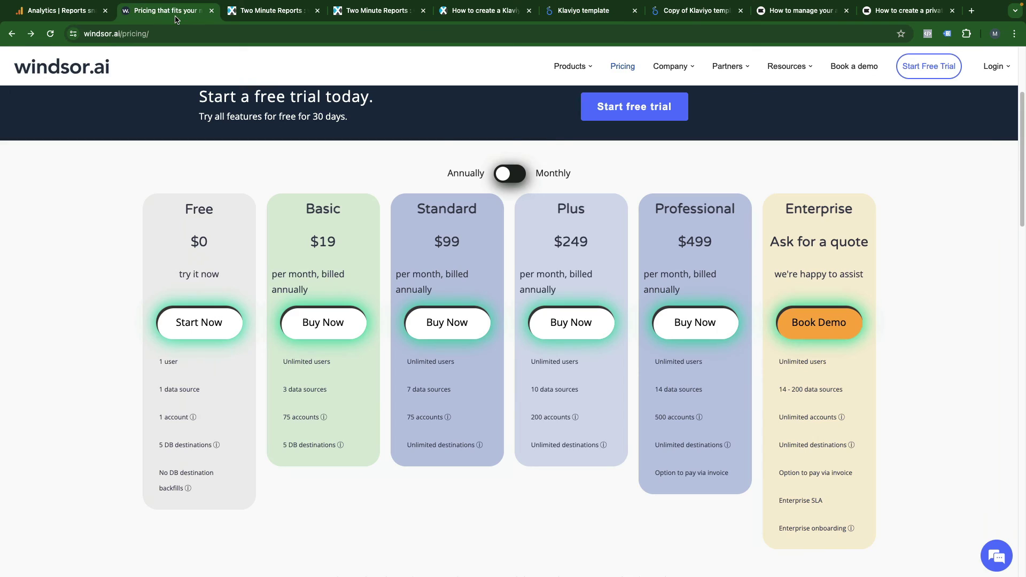
scroll(300, 168, "up", 1)
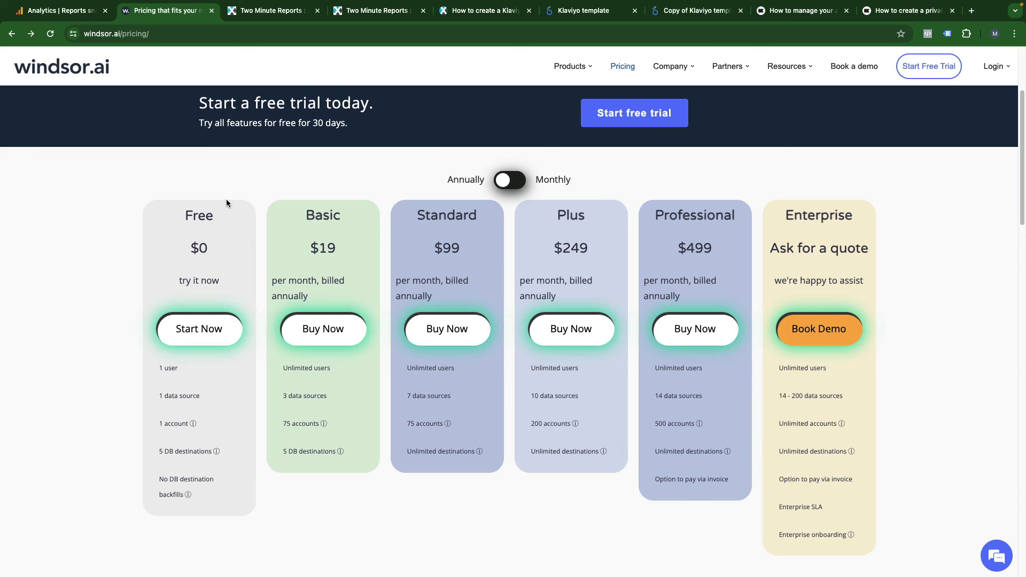
left_click(221, 336)
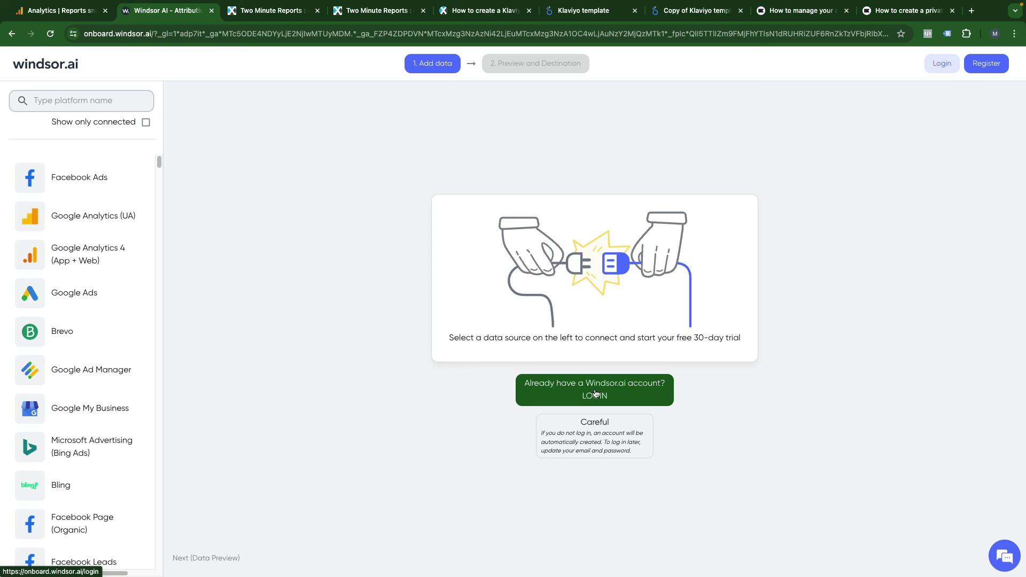
Step: Search 'kl', open the Connect your Klaviyo account form, then go back to the Looker Studio copy
left_click(100, 103)
type("kl")
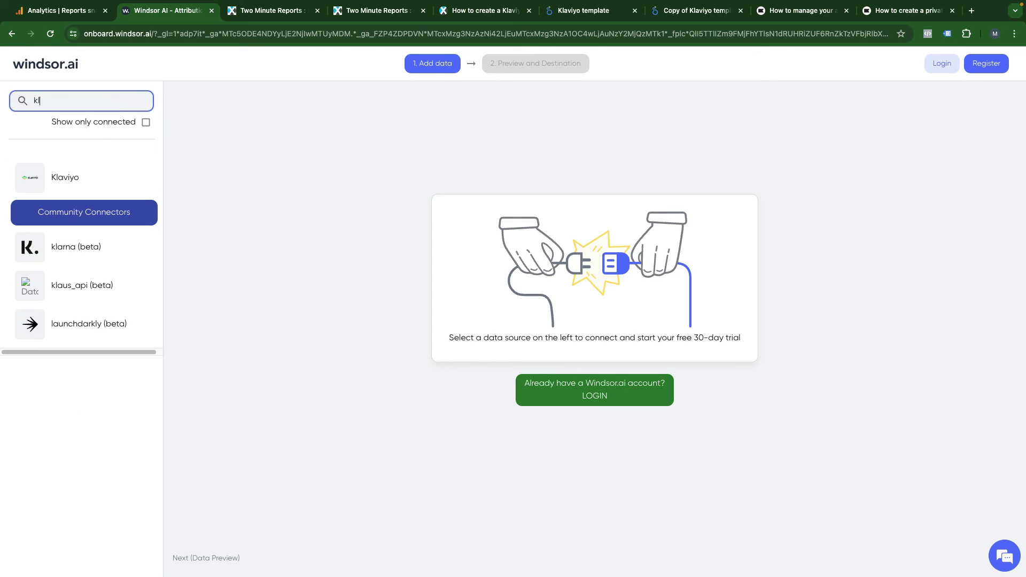
left_click(84, 177)
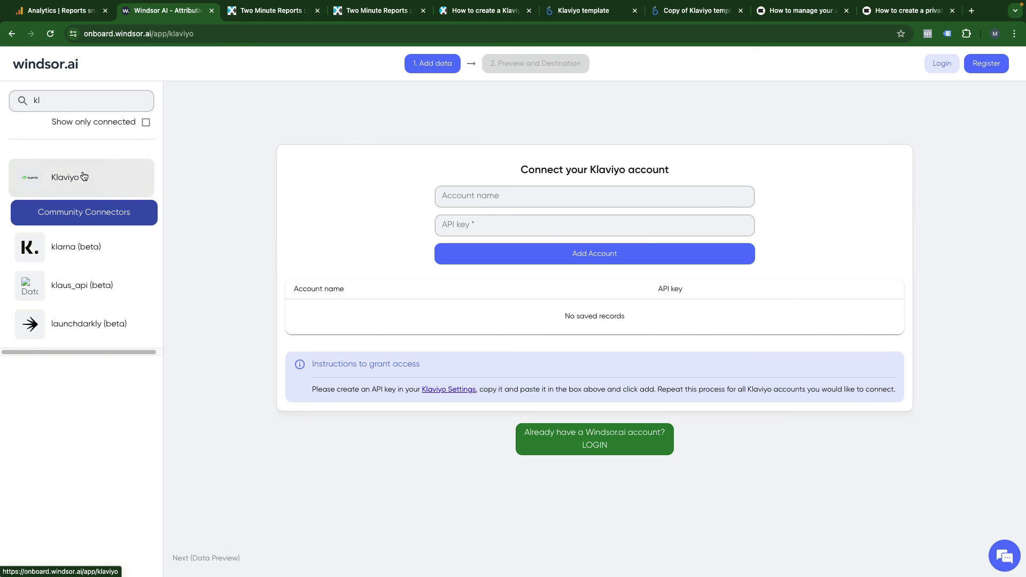
left_click(486, 201)
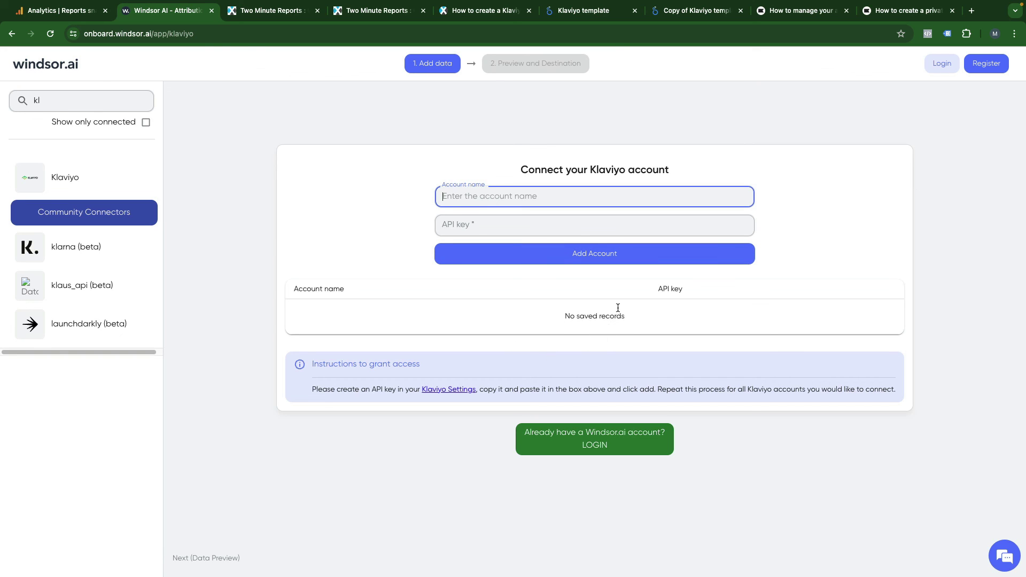
left_click(682, 12)
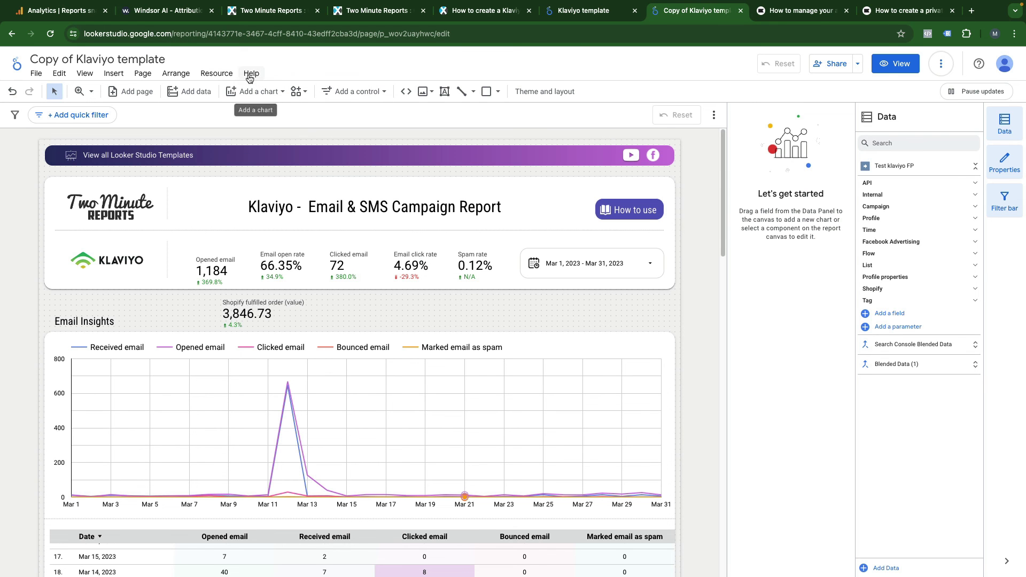
Step: In Add data, search 'klav' to list the 14 Klaviyo partner connectors
left_click(203, 96)
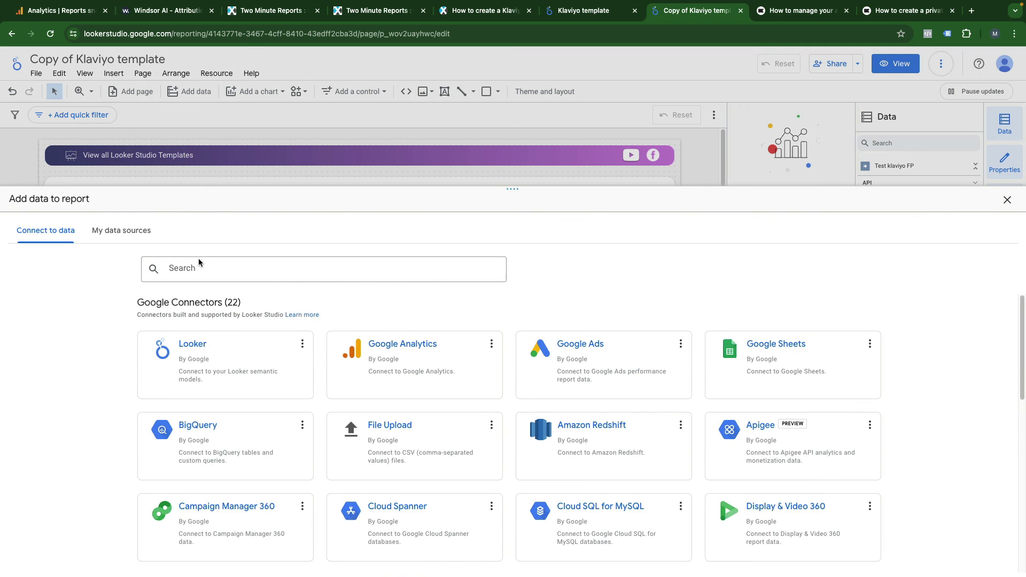
left_click(197, 275)
type("klav")
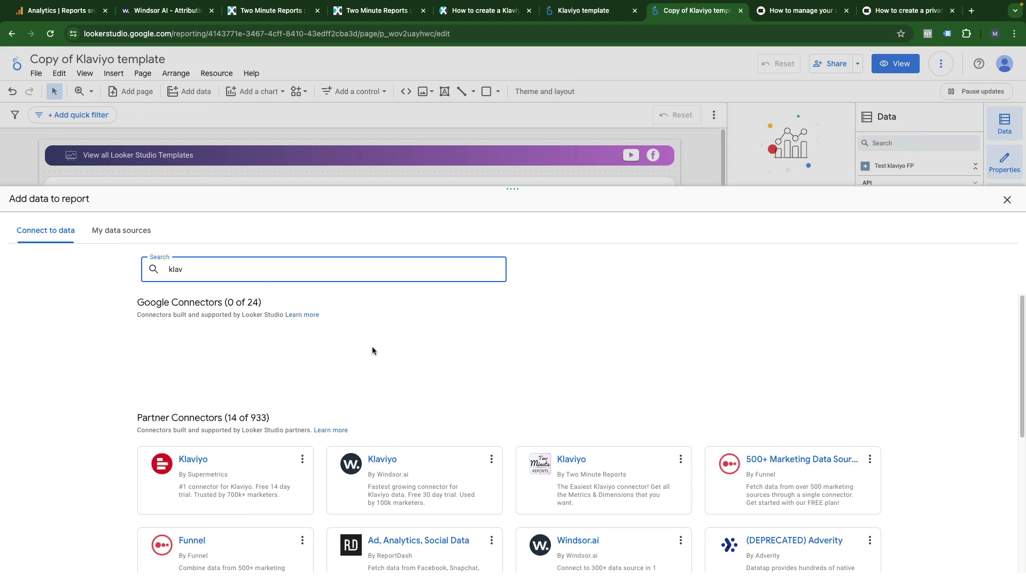
scroll(469, 395, "down", 2)
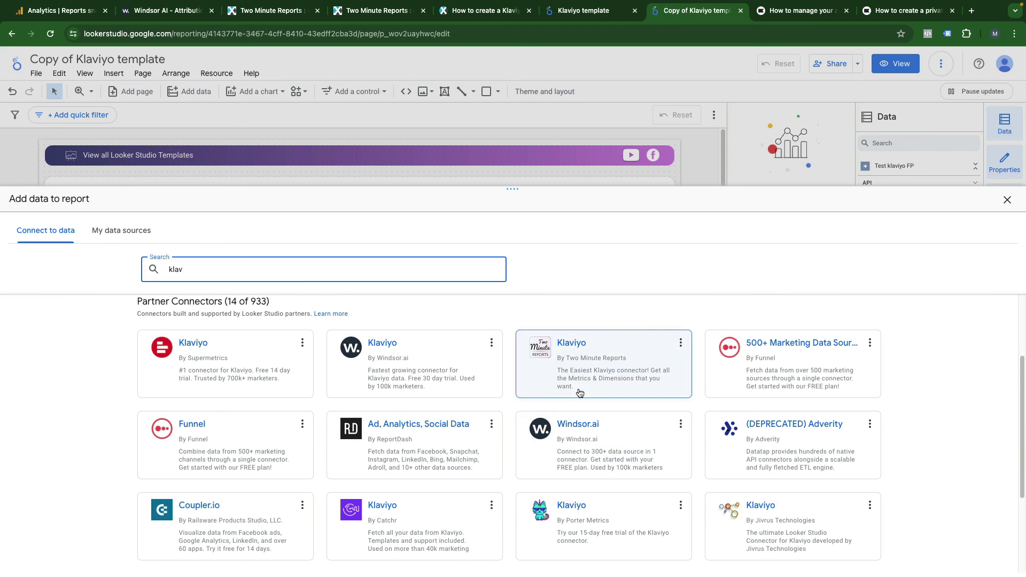
scroll(615, 405, "down", 1)
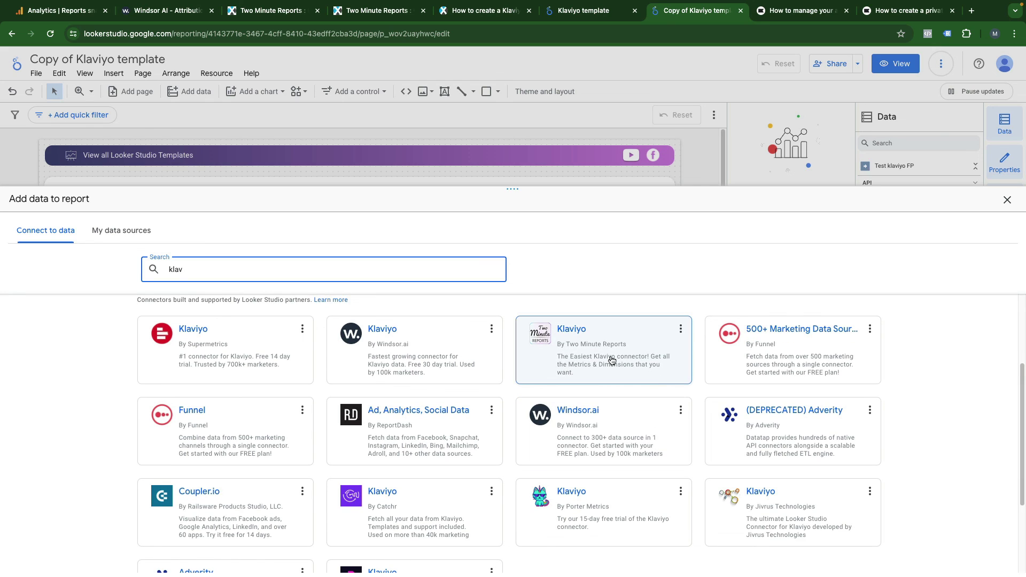